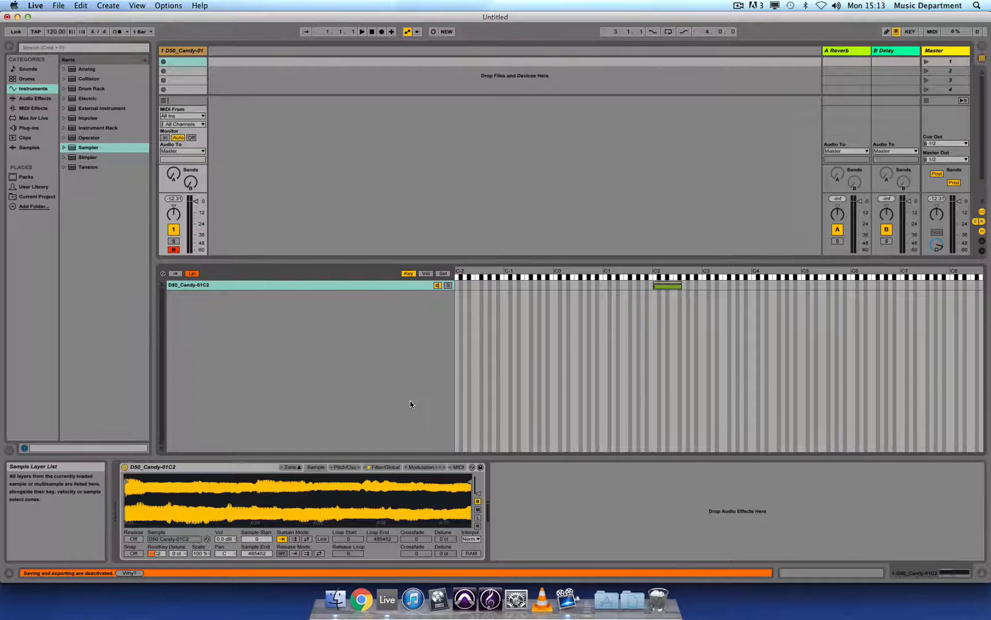
Audition the D50_Candy sample and set its sustain mode to the forward Loop, briefly trying the back-and-forth mode
key(a)
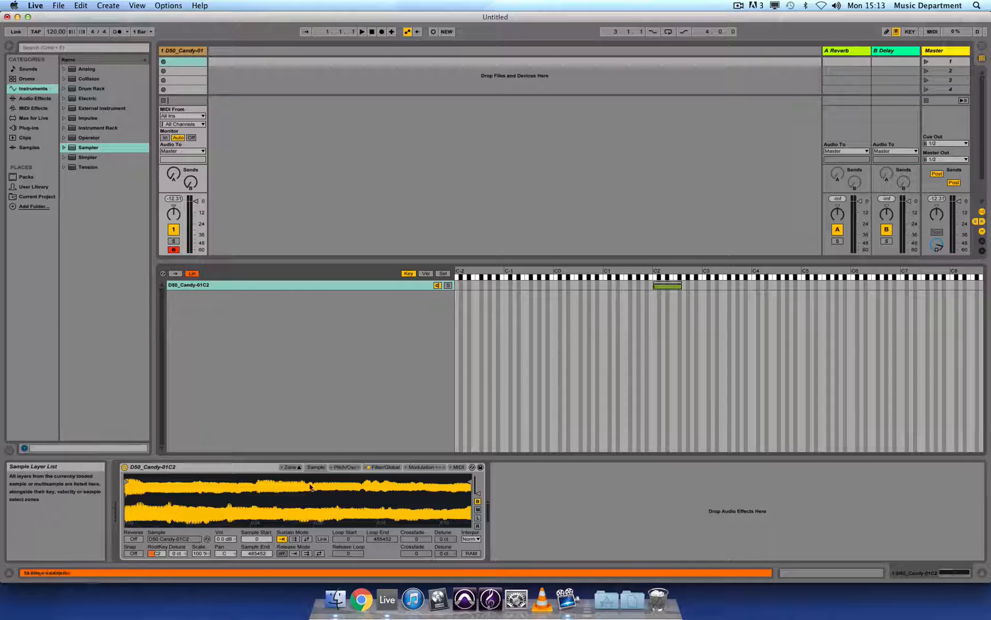
click(157, 554)
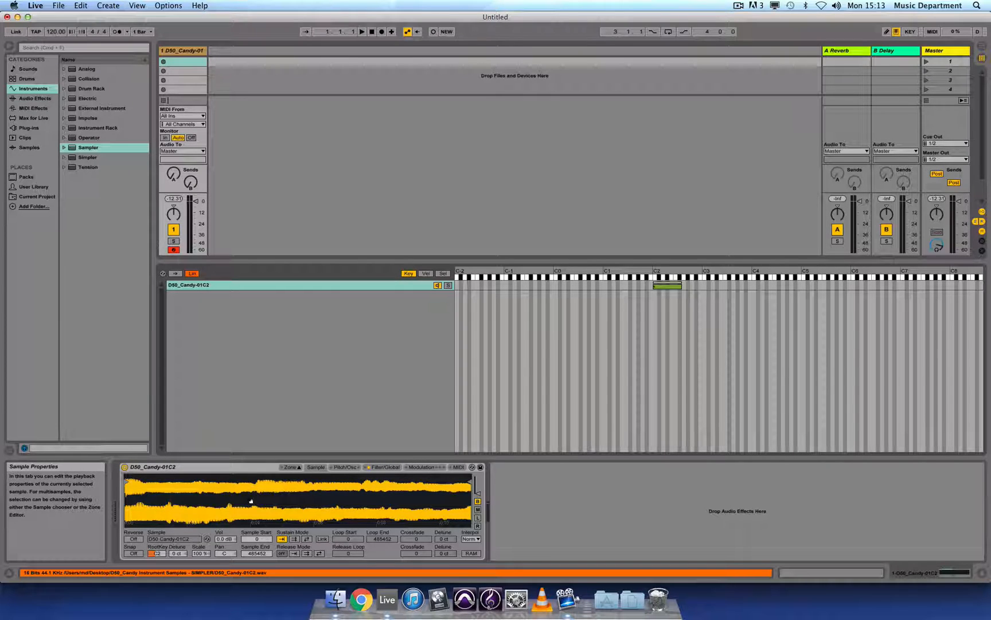
click(295, 539)
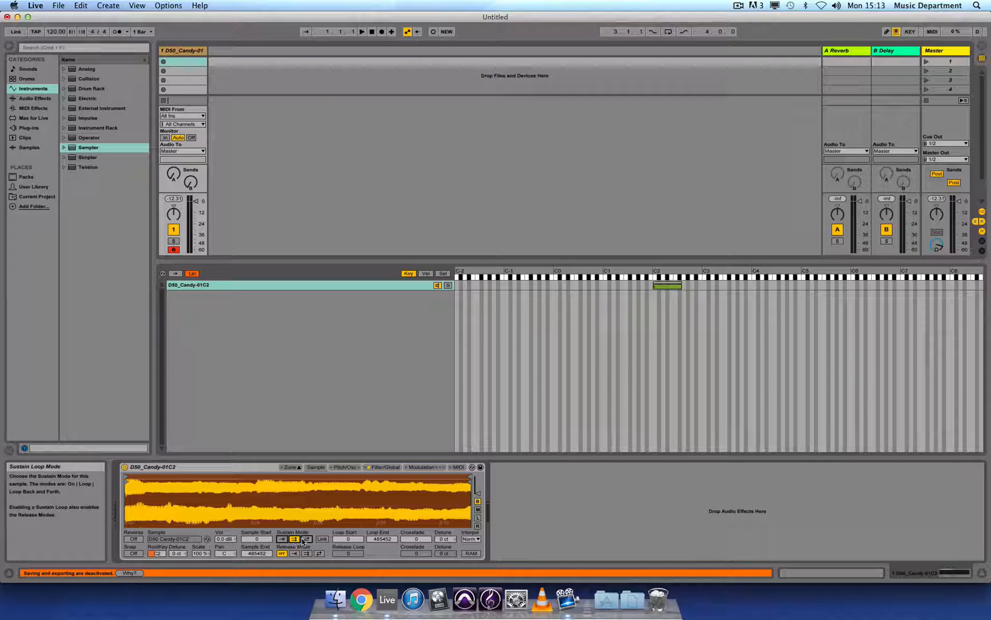
click(308, 539)
click(294, 539)
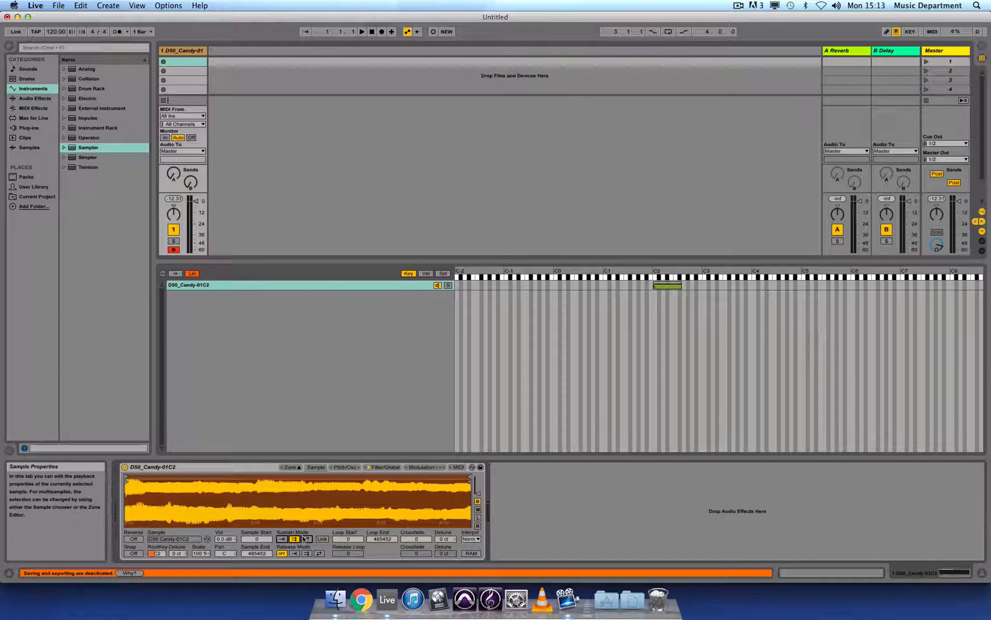
Set the sustain loop to start at about 215987 and end at about 290461, and audition the sample
drag(354, 541, 353, 517)
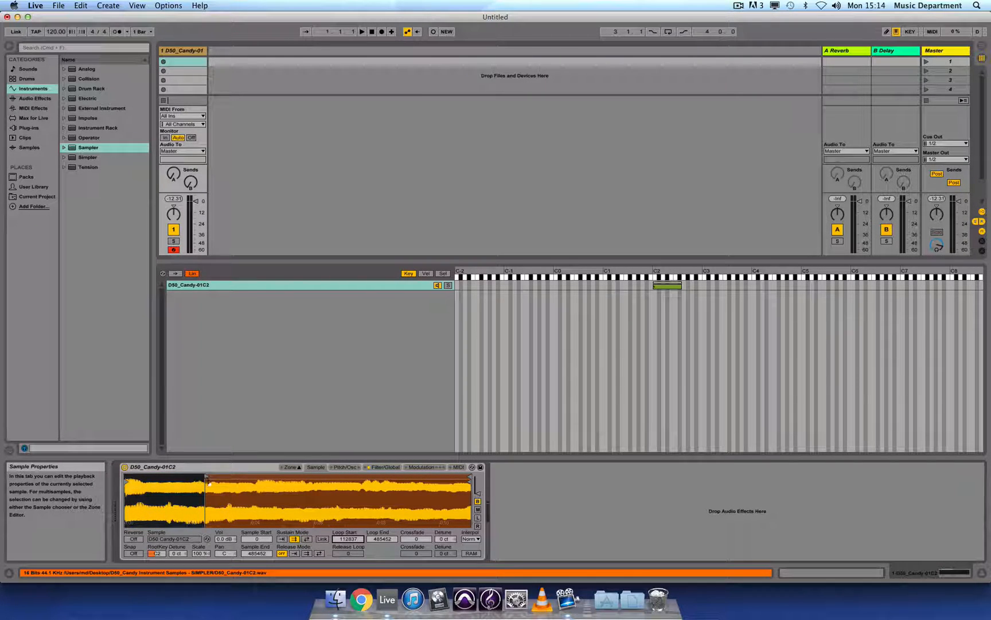
mouse_move(206, 476)
mouse_down()
mouse_move(336, 486)
mouse_move(212, 489)
mouse_move(336, 492)
mouse_move(224, 492)
mouse_move(345, 493)
mouse_move(244, 497)
mouse_move(281, 496)
mouse_up()
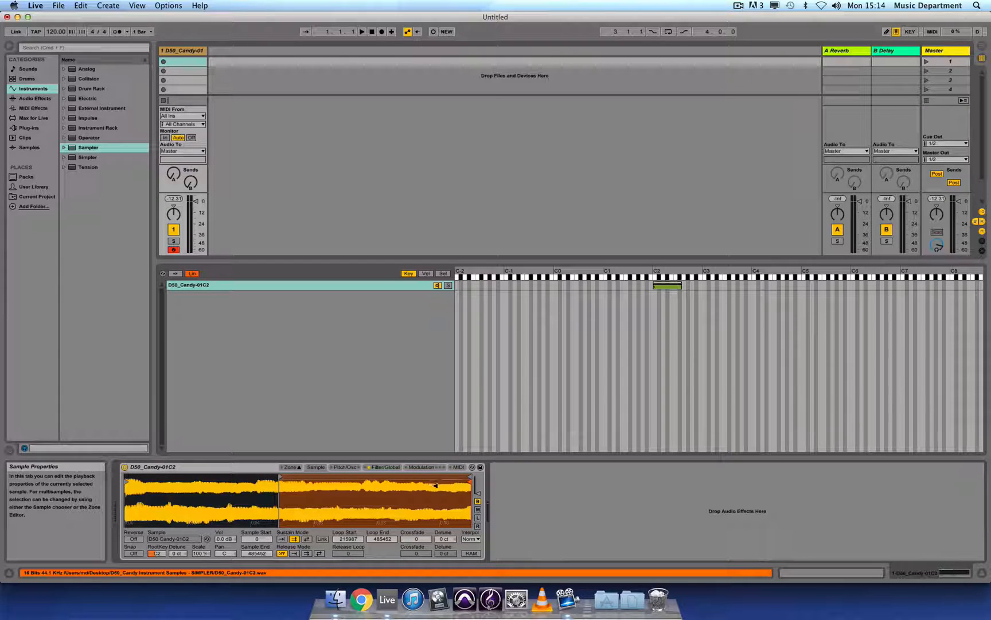
drag(384, 538, 385, 535)
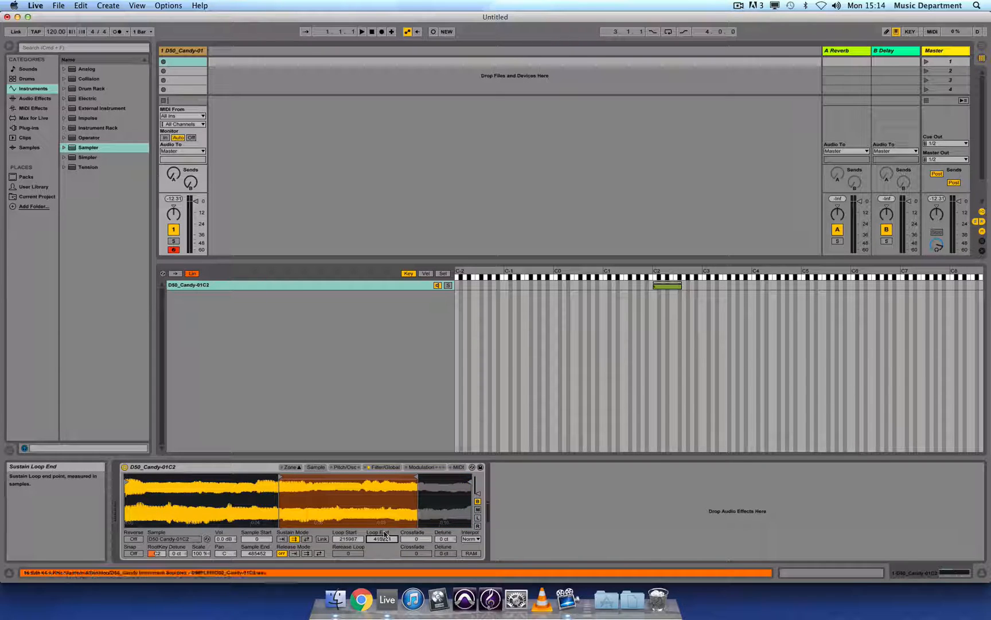
drag(418, 479, 330, 488)
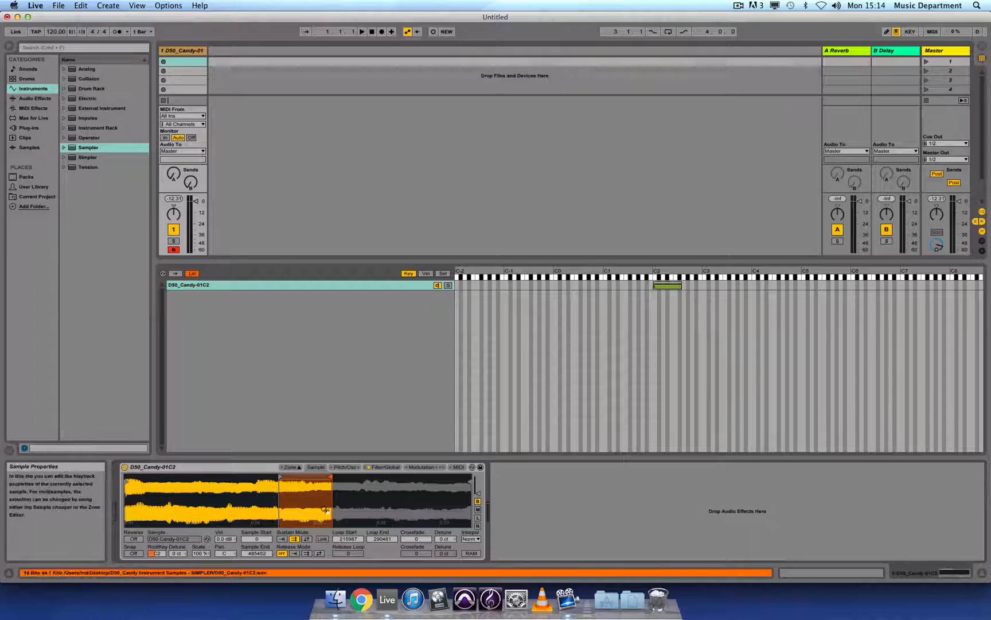
key(a)
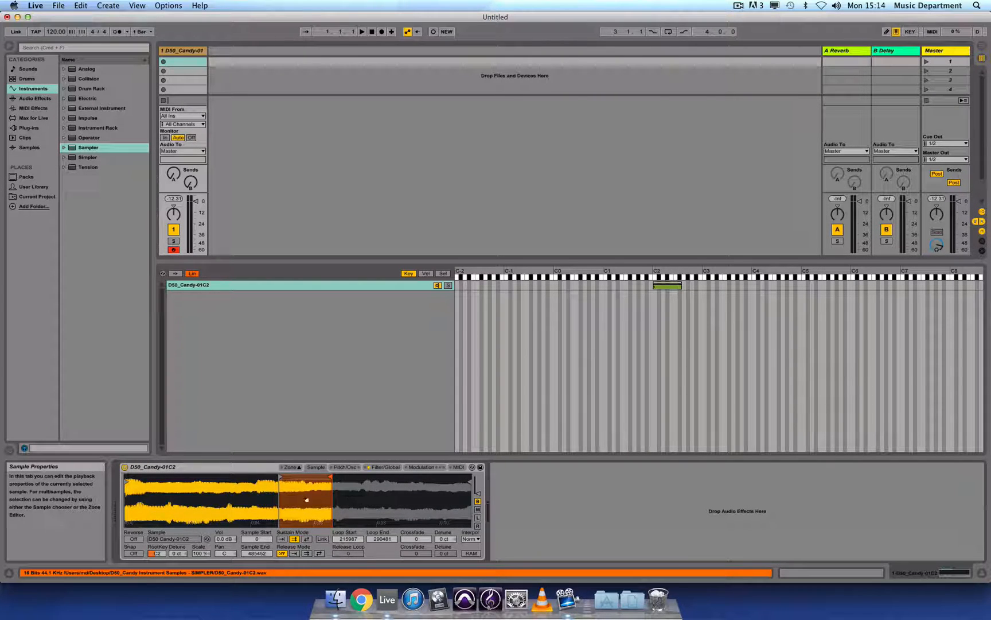
Extend the sustain loop end to about 313563, set the loop crossfade to about 8676, and audition the note
mouse_move(330, 476)
mouse_down()
mouse_move(302, 476)
mouse_move(347, 483)
mouse_up()
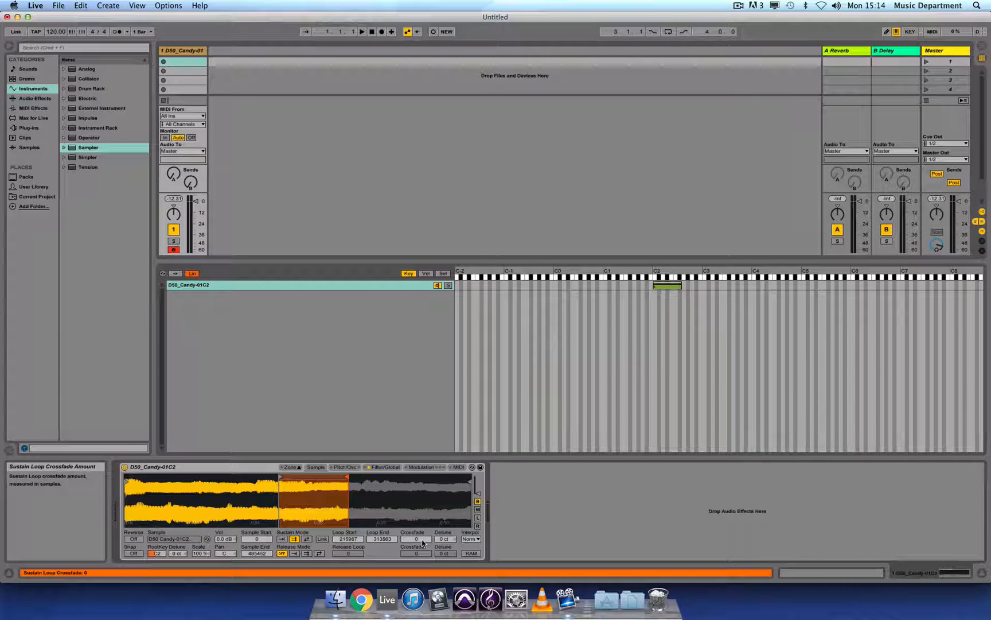
drag(422, 543, 422, 512)
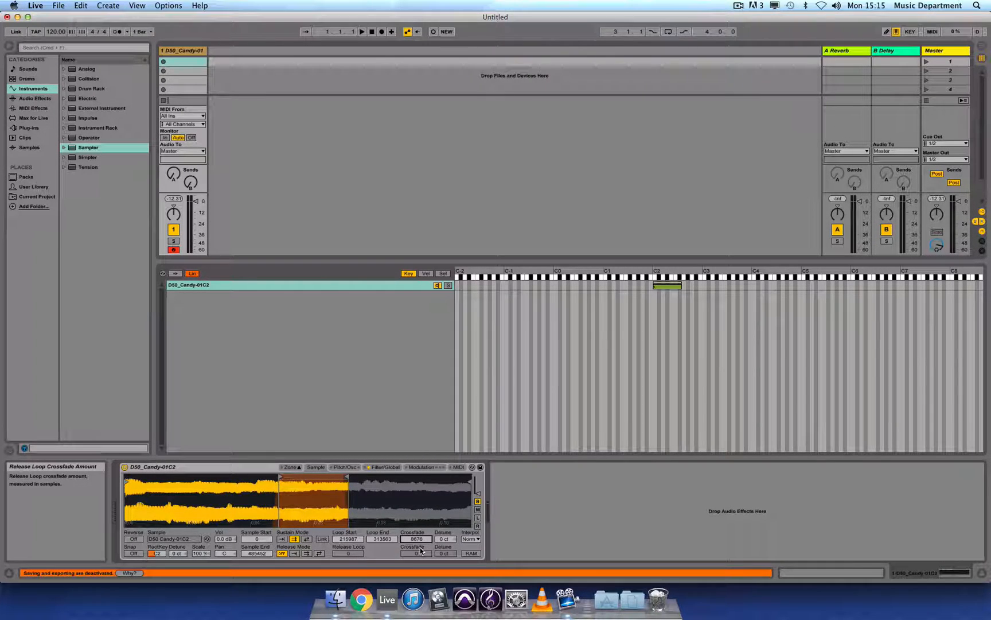
key(a)
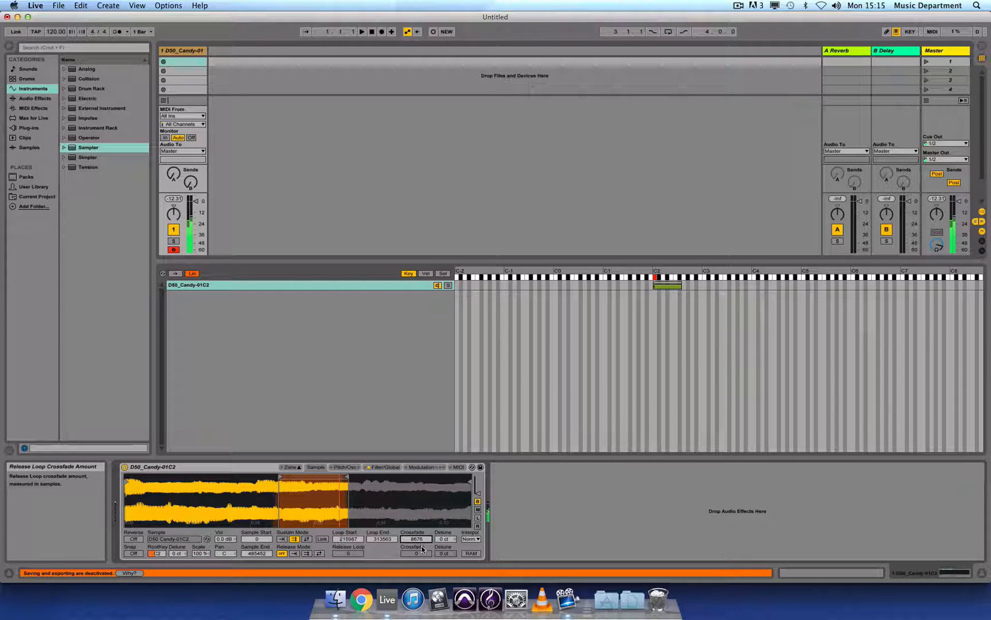
With the note sounding, reduce the sustain loop crossfade to about 3615 and move the loop start to about 224643
click(422, 540)
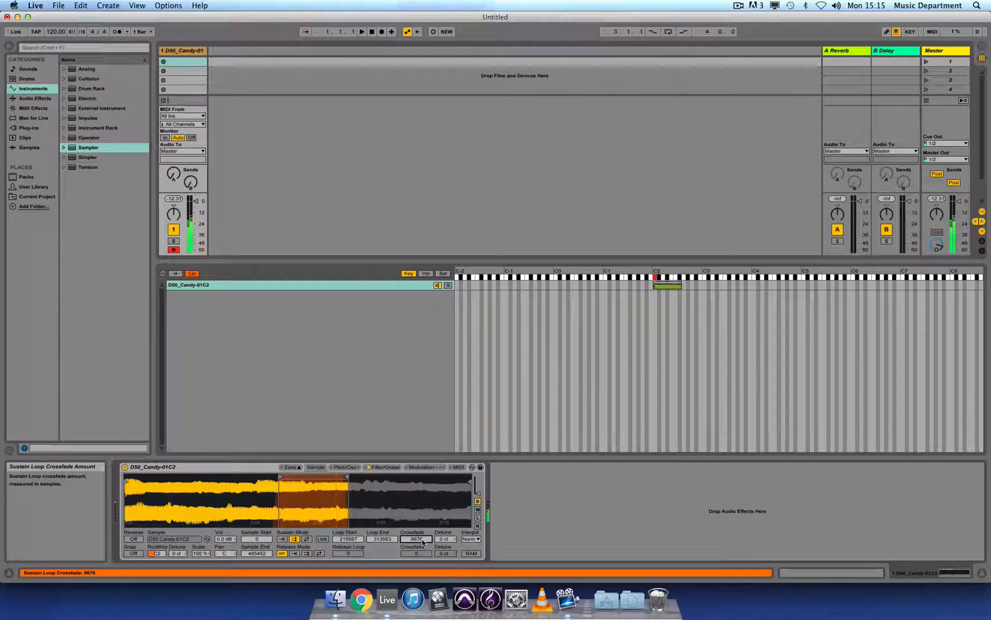
mouse_move(422, 540)
mouse_down()
mouse_move(423, 550)
mouse_move(423, 539)
mouse_up()
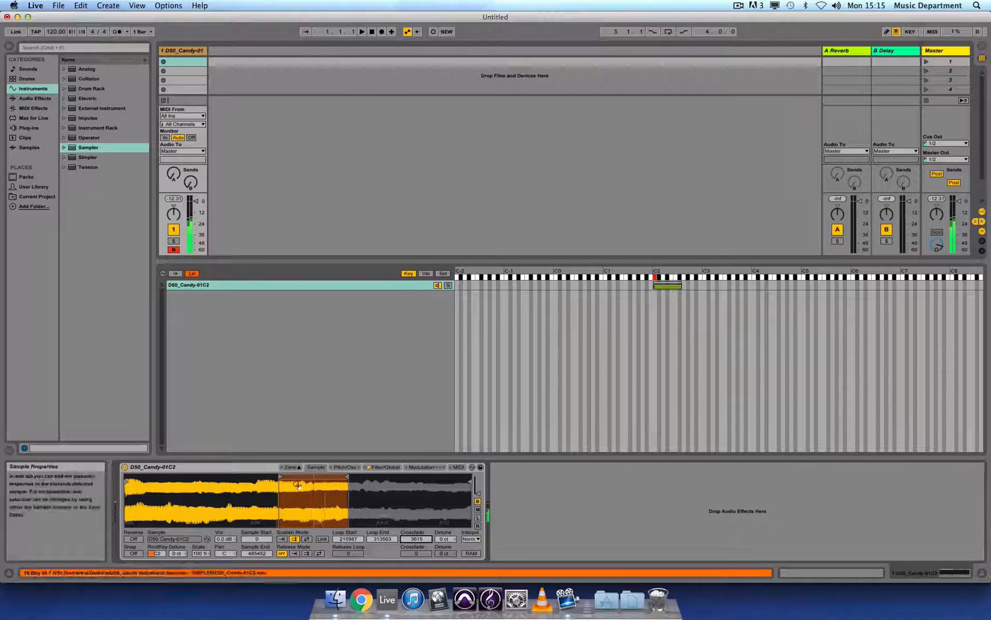
drag(280, 478, 286, 477)
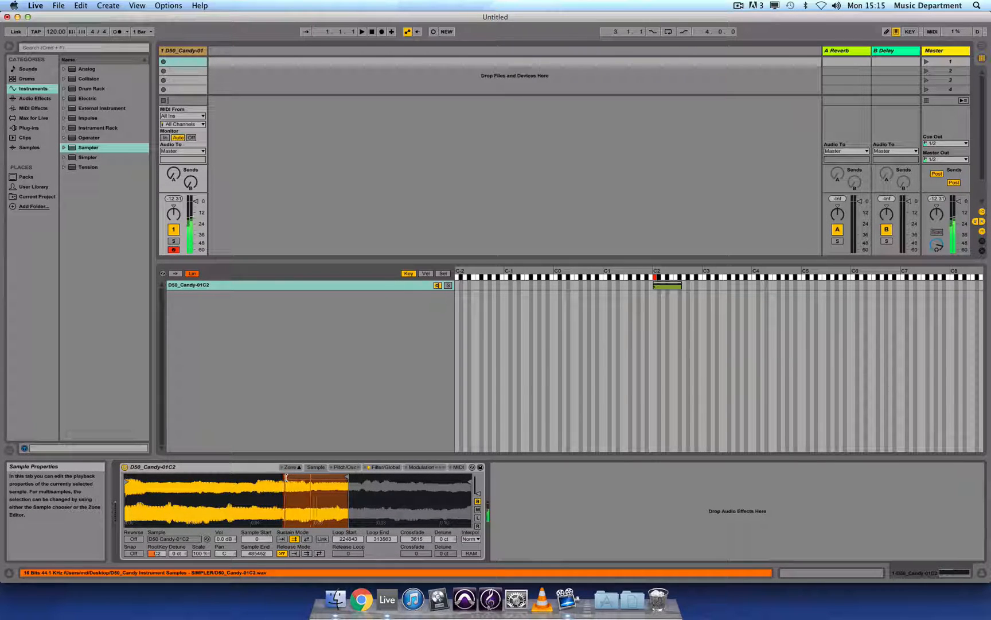
Try longer sustain loop crossfades on the sounding note, including about 26031, and settle the crossfade at about 7955
click(423, 540)
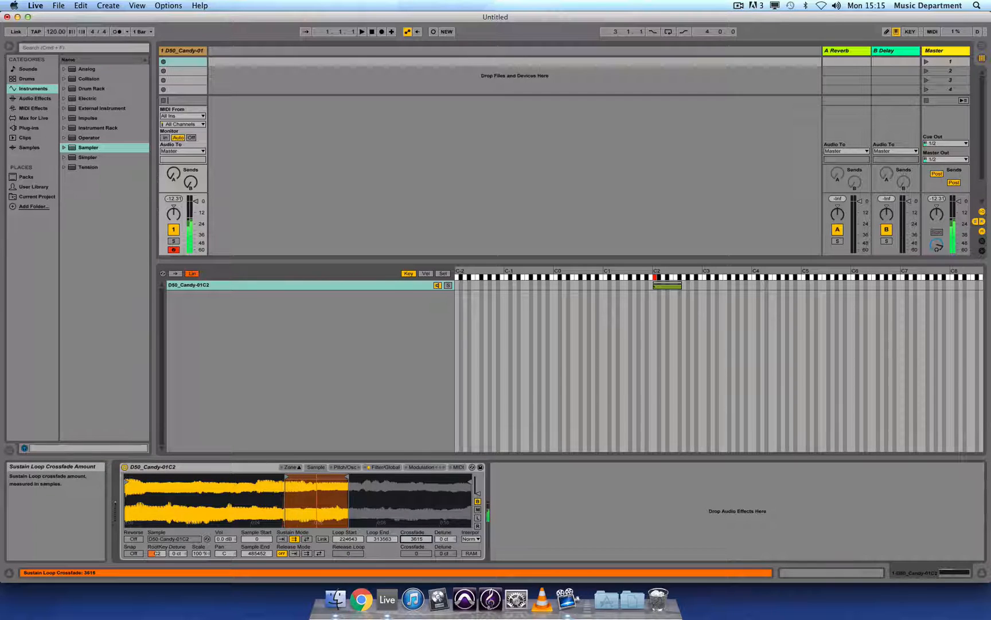
mouse_move(423, 539)
mouse_down()
mouse_move(423, 531)
mouse_move(417, 545)
mouse_up()
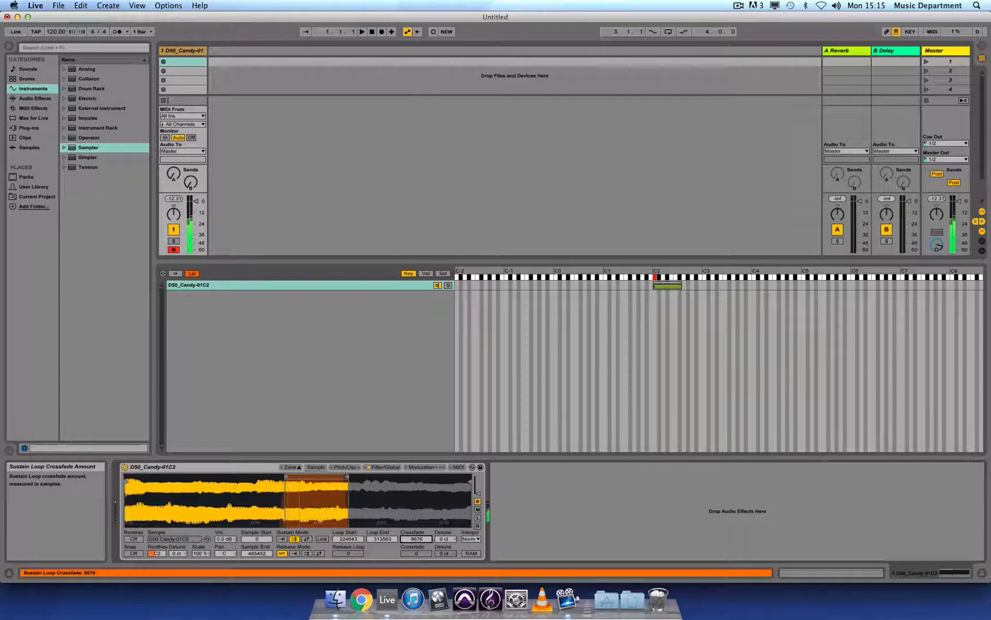
drag(417, 540, 417, 531)
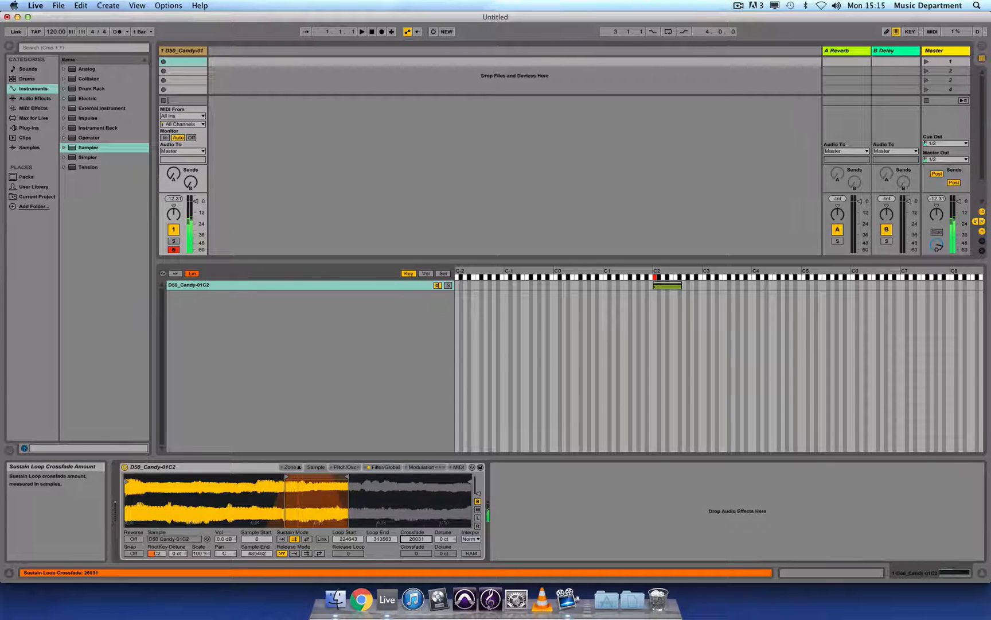
mouse_move(418, 538)
mouse_down()
mouse_move(417, 529)
mouse_move(419, 546)
mouse_move(420, 519)
mouse_up()
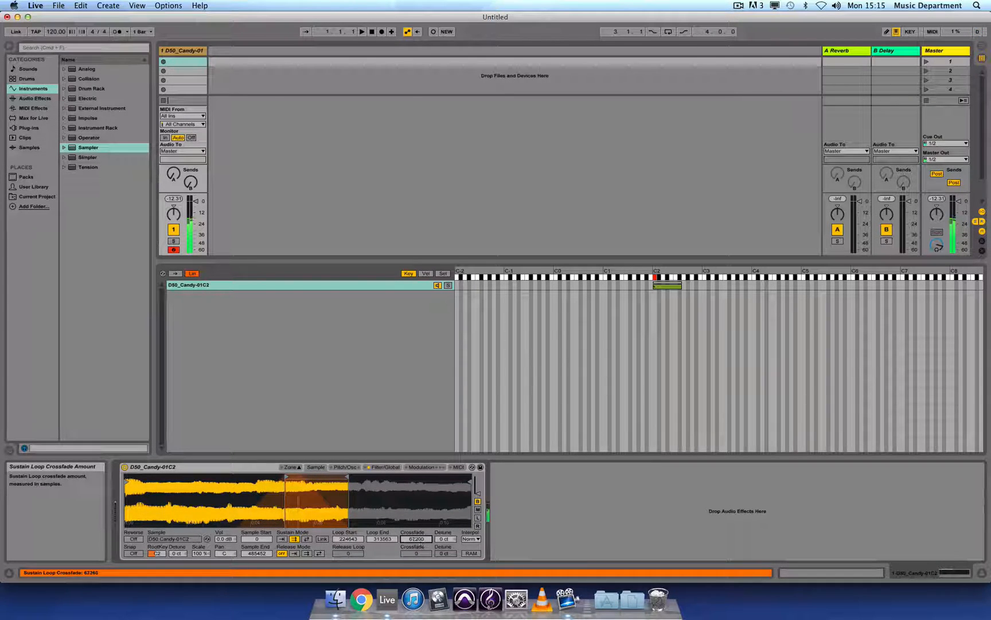
drag(422, 545, 422, 570)
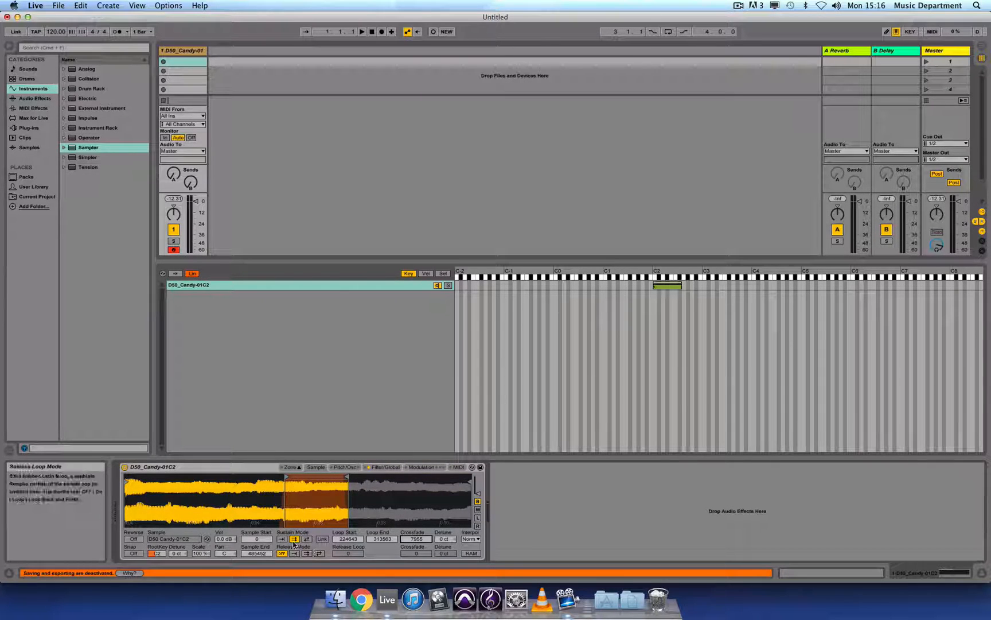
Switch the sustain mode to back-and-forth looping, set the loop crossfade to 0, and audition the note
click(307, 540)
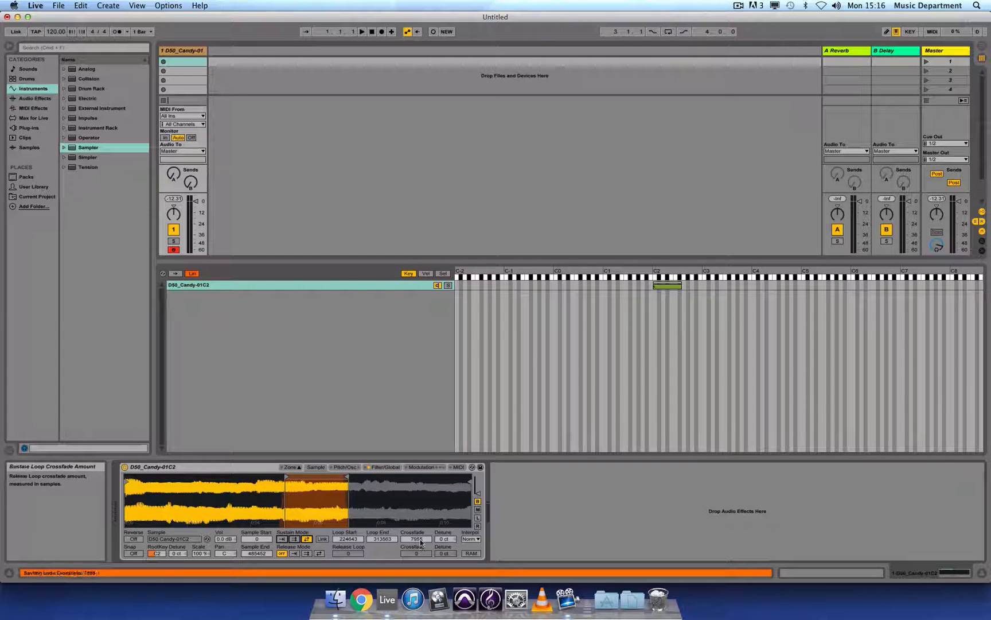
drag(420, 541, 421, 565)
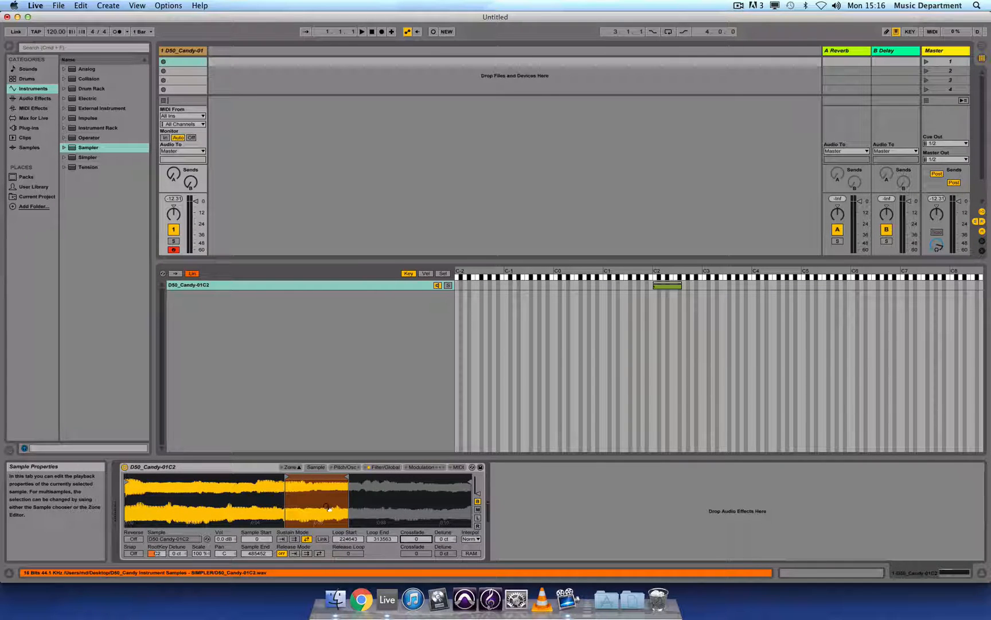
key(a)
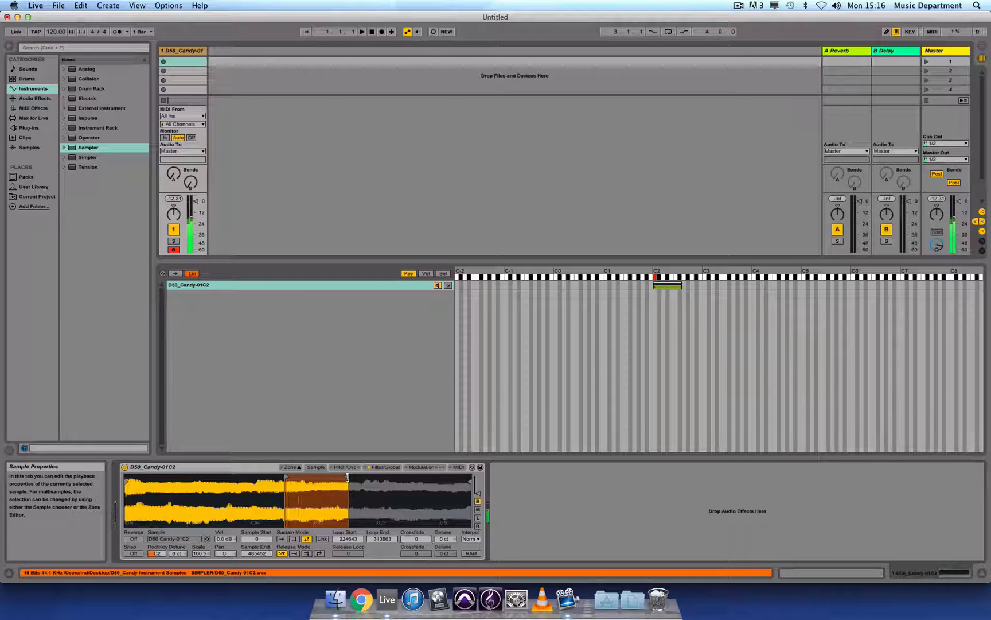
Tighten the back-and-forth loop to start at about 229692 and end at about 293366 while the note sounds
drag(348, 477, 336, 477)
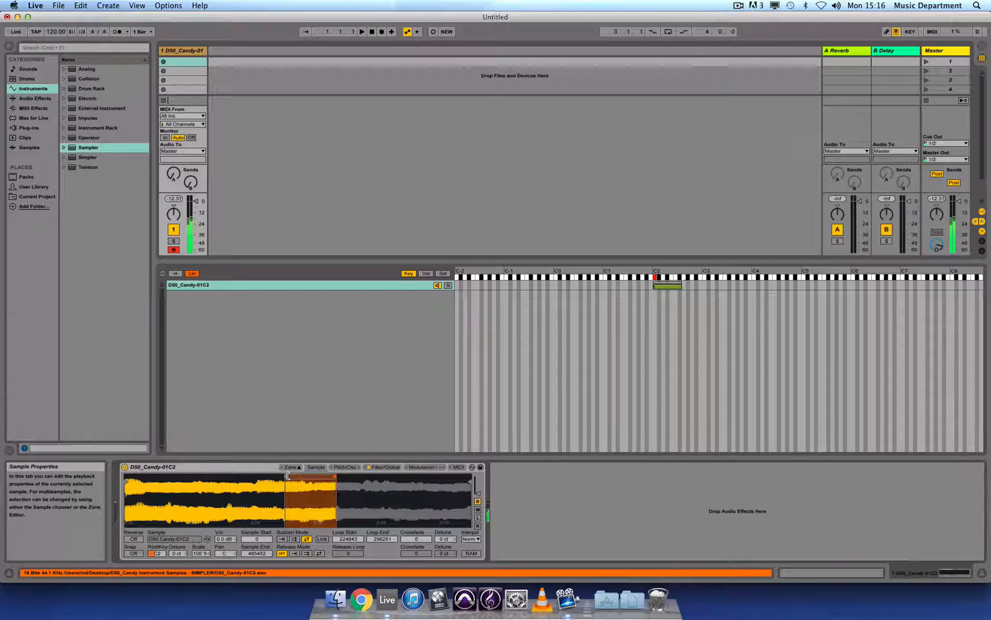
drag(286, 476, 289, 477)
drag(333, 476, 331, 477)
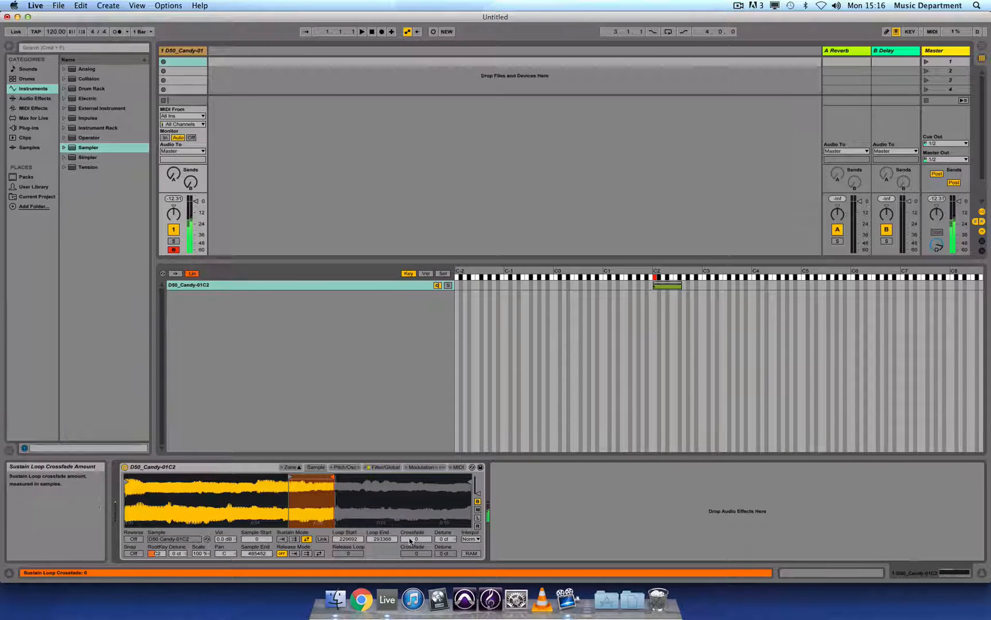
Try sustain loop crossfades of about 12293 and 2171 on the sounding note, and return the crossfade to 0
mouse_move(414, 539)
mouse_down()
mouse_move(414, 531)
mouse_move(414, 540)
mouse_up()
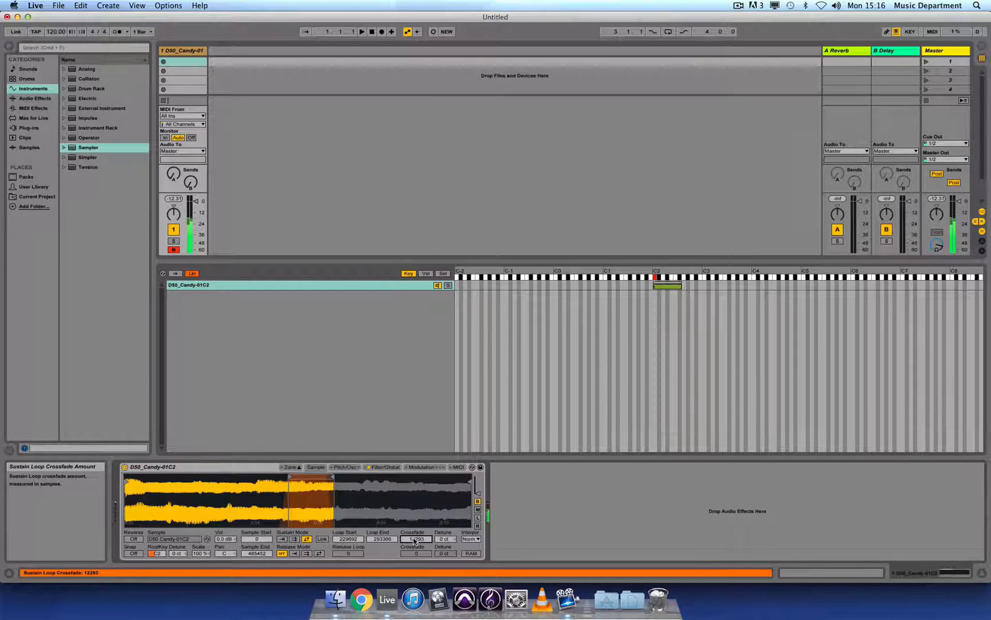
mouse_move(414, 539)
mouse_down()
mouse_move(414, 550)
mouse_move(411, 531)
mouse_up()
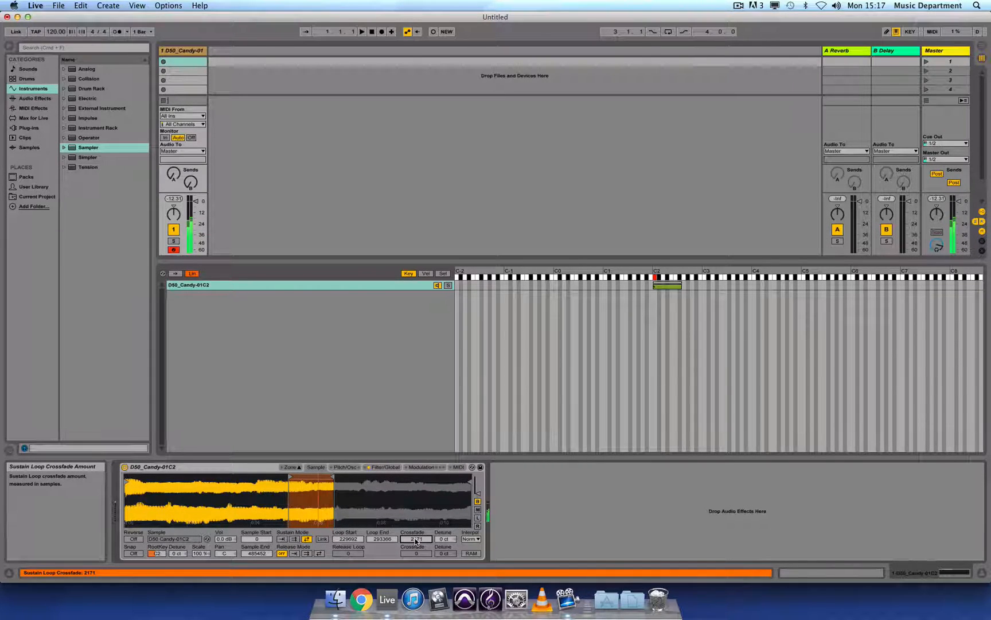
drag(416, 538, 416, 545)
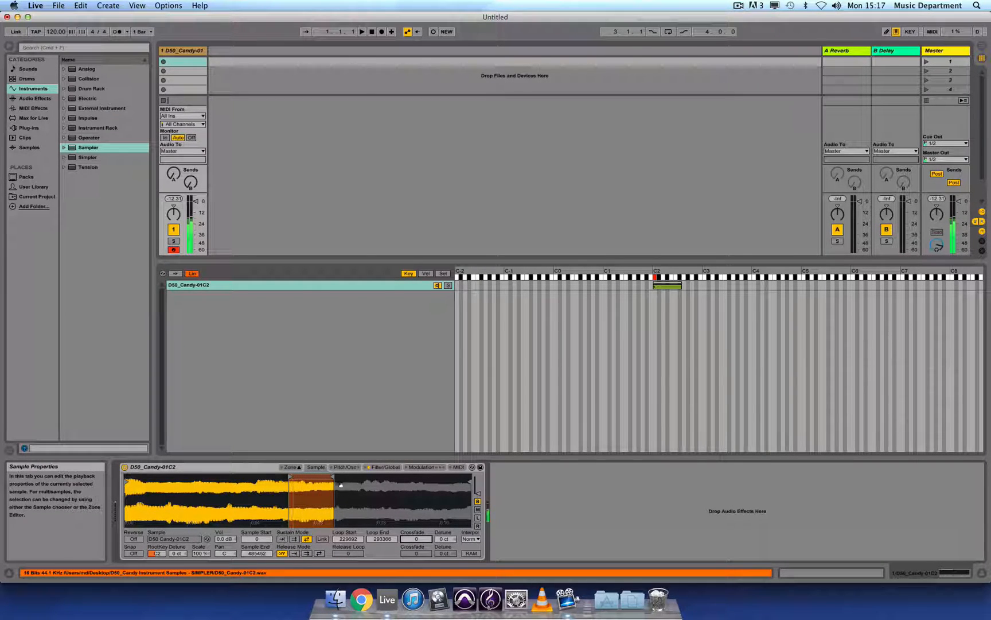
Adjust the loop end and shift the whole sustain loop further along the sample, to about 307595 through 370548
drag(333, 477, 324, 478)
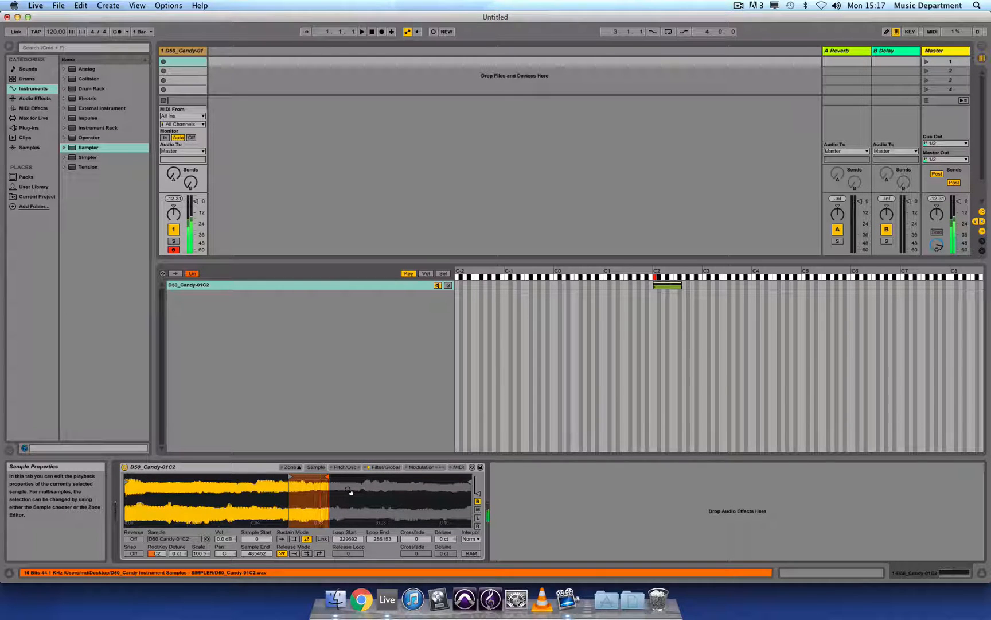
drag(329, 477, 333, 477)
drag(323, 475, 363, 478)
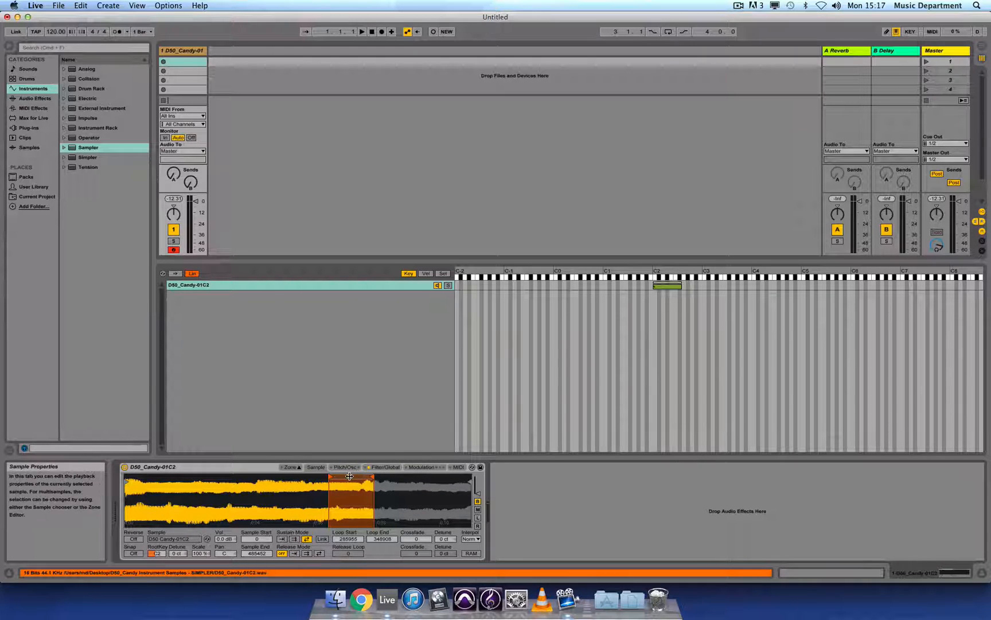
drag(346, 477, 363, 477)
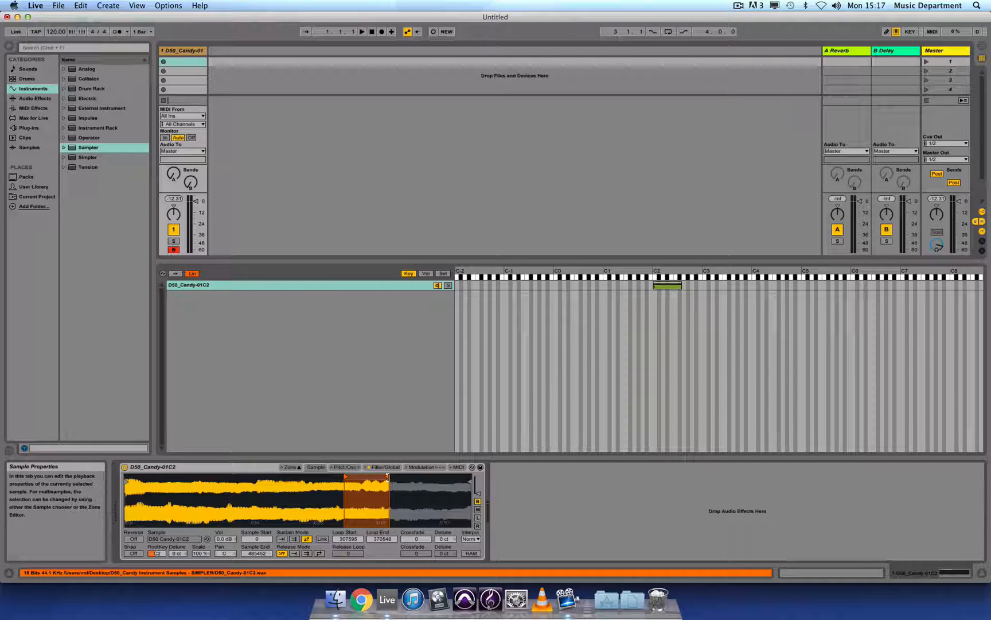
Fine-tune the sustain loop while auditioning, setting its start to about 309759 and its end to about 377040
drag(390, 480, 396, 478)
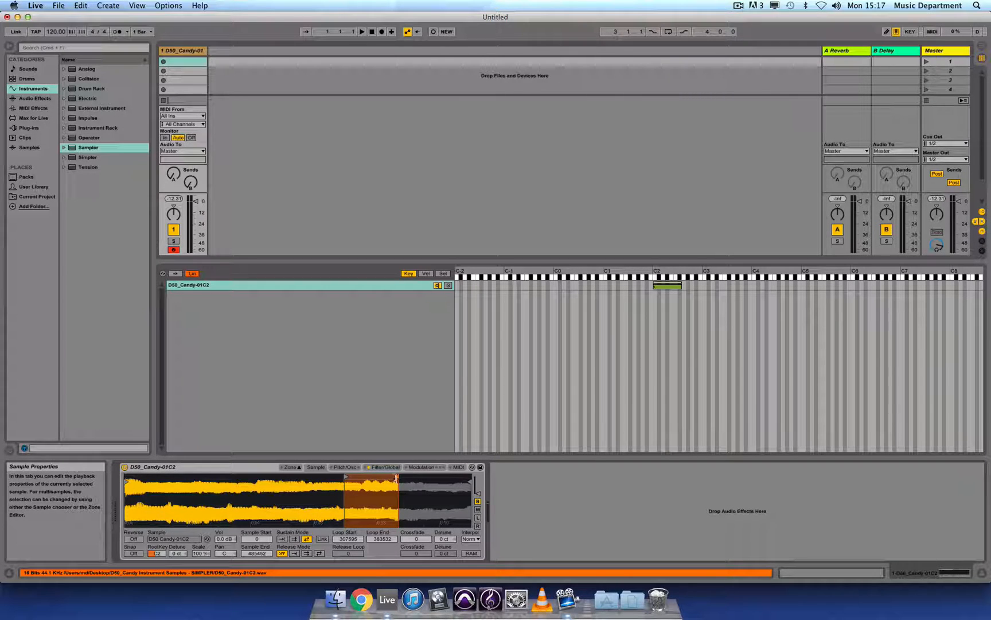
drag(396, 478, 398, 477)
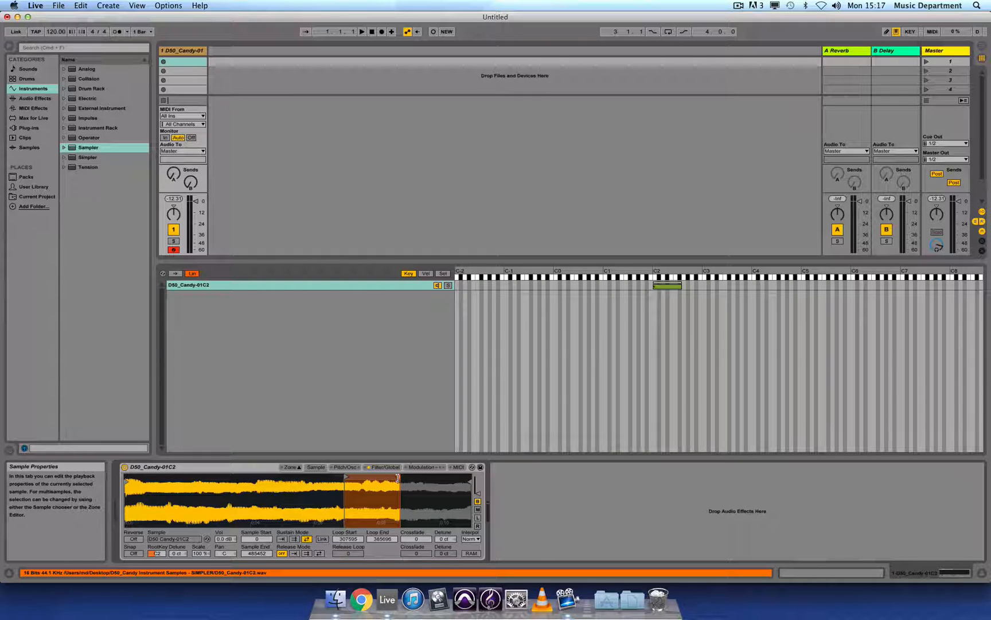
key(a)
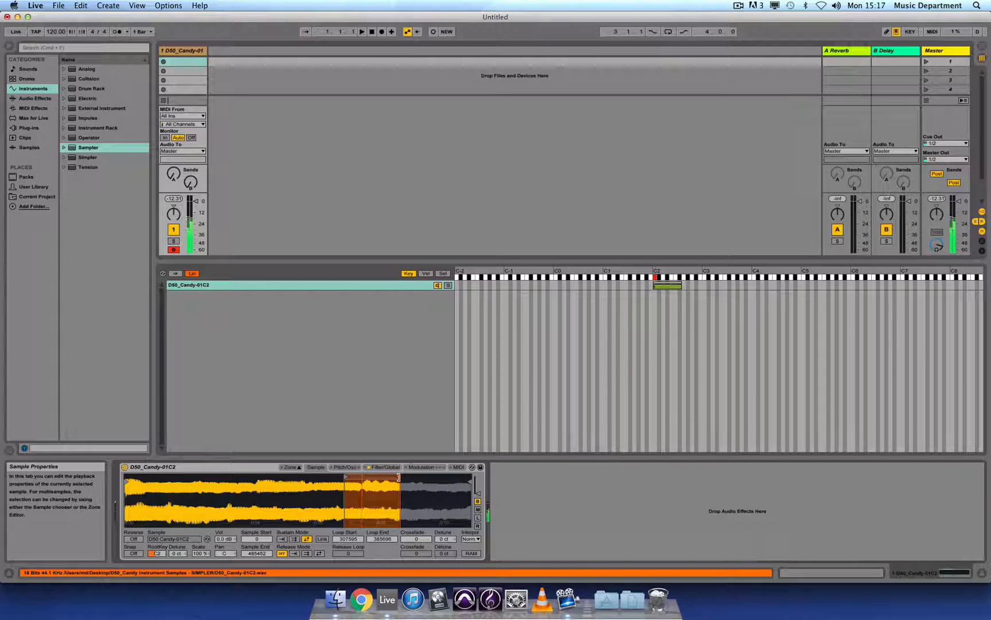
drag(398, 478, 348, 478)
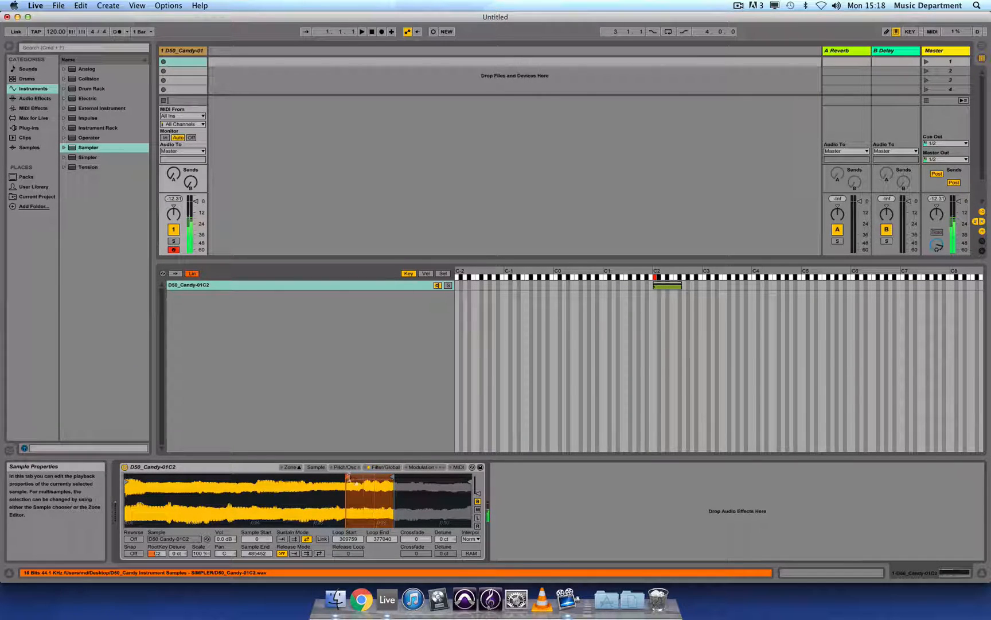
Move the sustain loop start to about 315530, try a sustain crossfade of about 6507, and return the crossfade to 0
drag(348, 477, 353, 477)
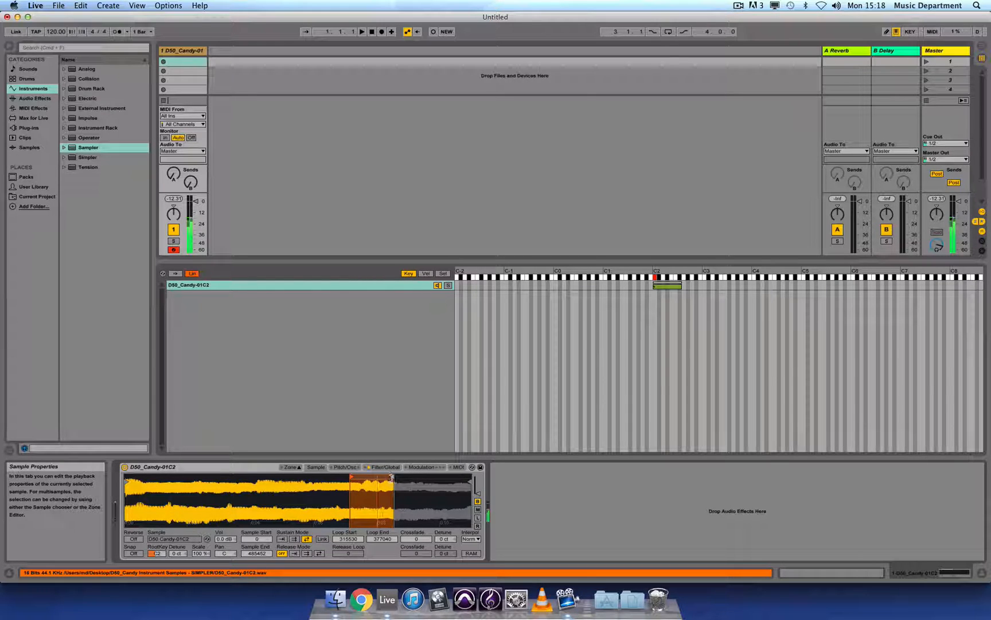
drag(419, 540, 419, 510)
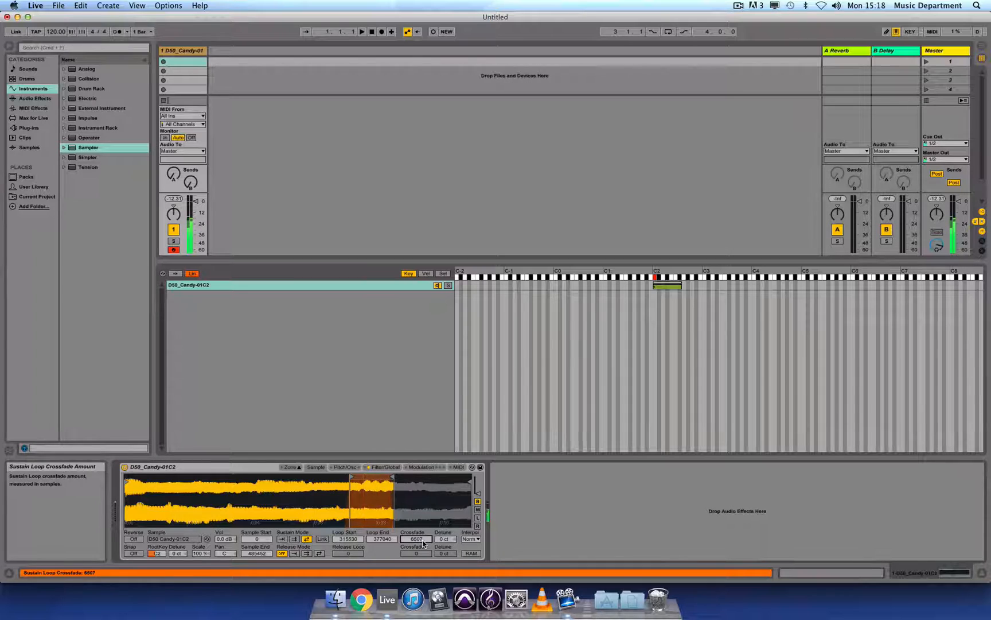
mouse_move(423, 543)
mouse_down()
mouse_move(424, 562)
mouse_move(425, 549)
mouse_up()
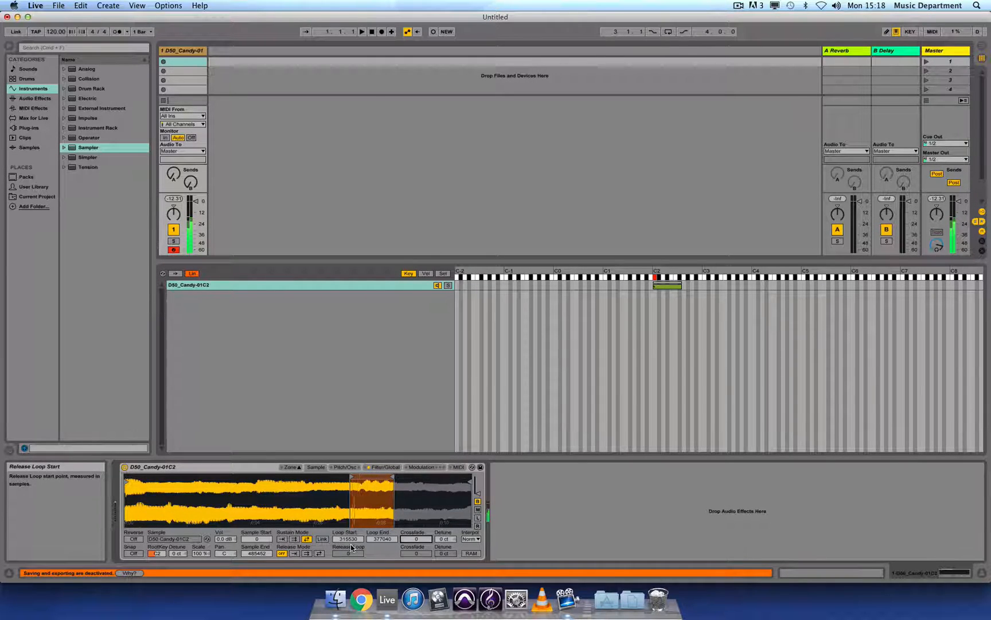
click(355, 540)
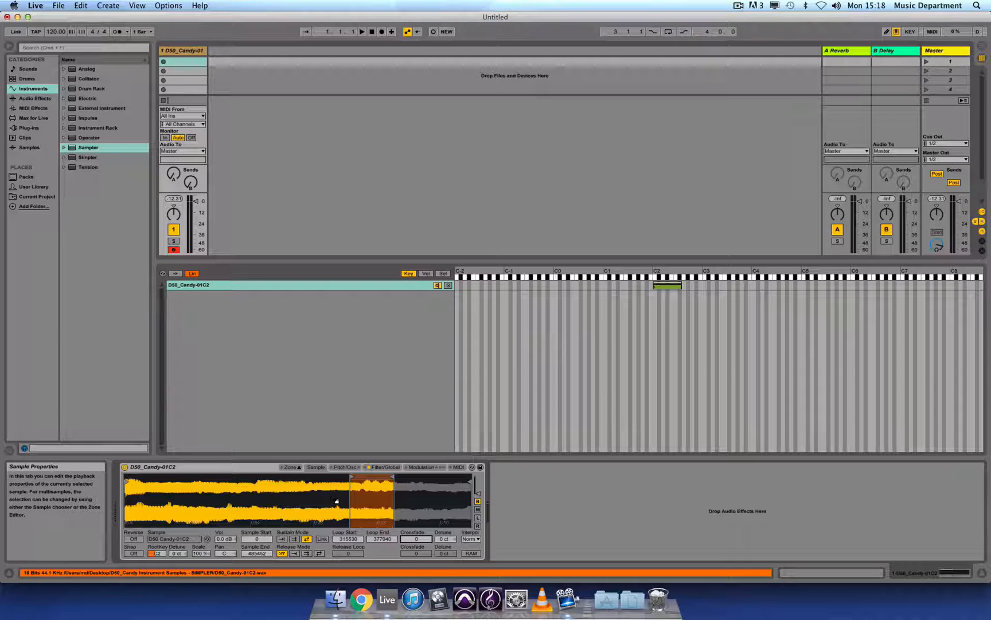
Try a longer volume envelope release of over two seconds, settle it at about 687 ms, and return to the sample's loop settings
click(385, 468)
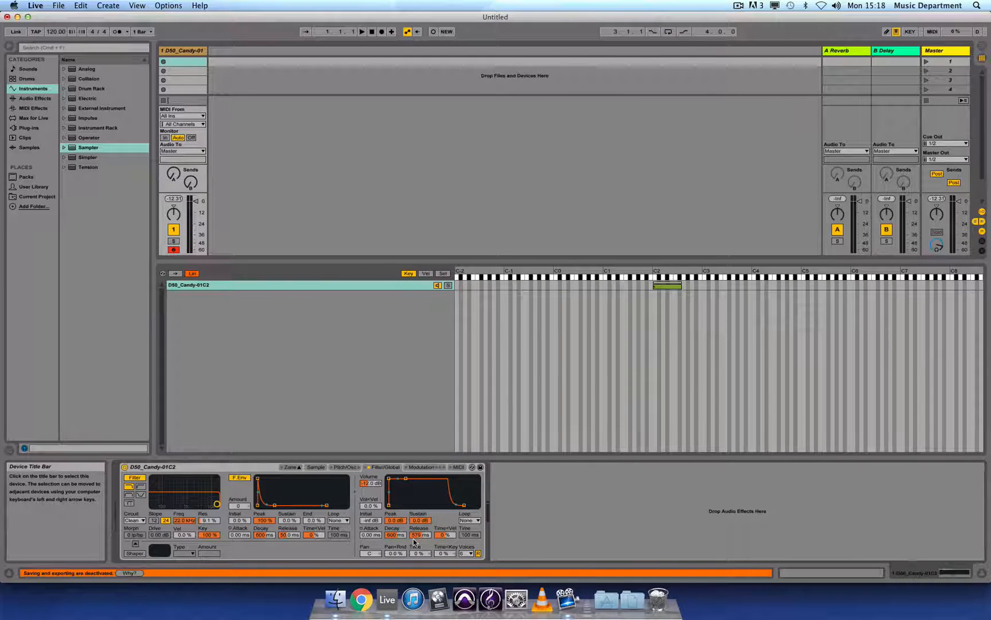
mouse_move(420, 535)
mouse_down()
mouse_move(420, 557)
mouse_move(420, 539)
mouse_up()
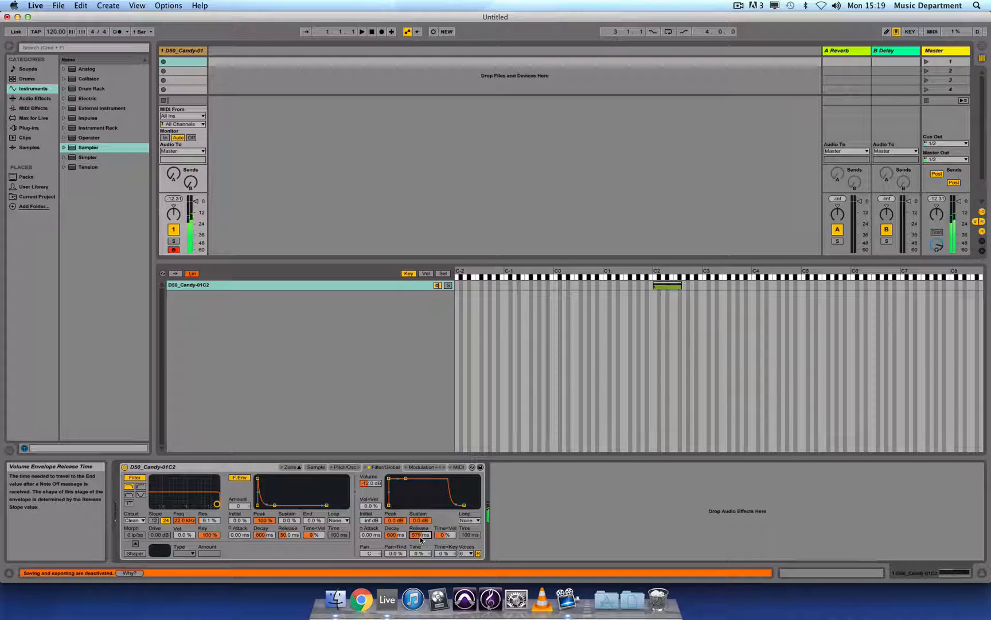
drag(421, 539, 421, 512)
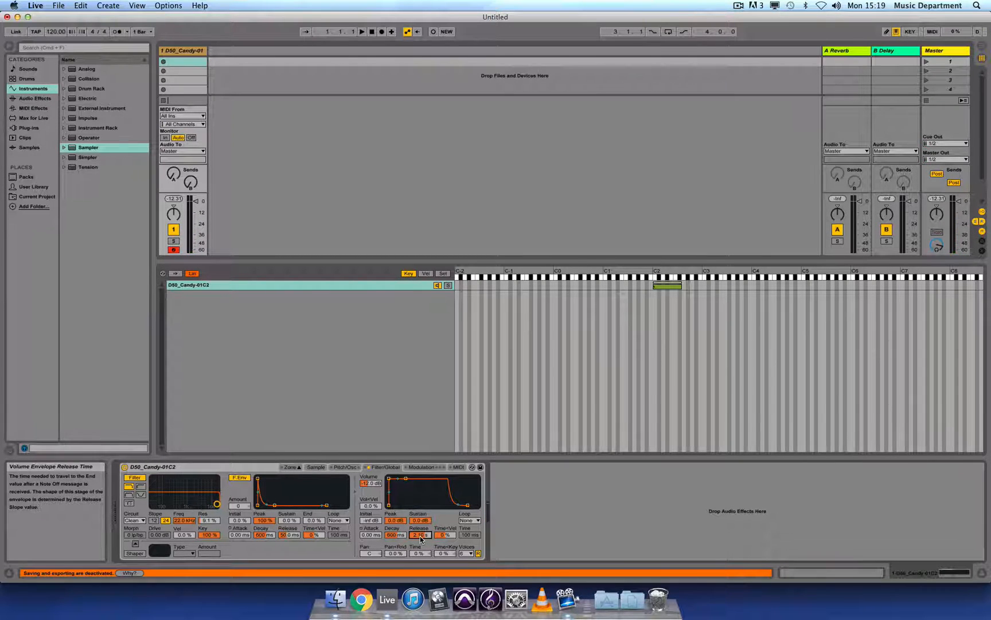
drag(419, 534, 420, 568)
mouse_move(419, 535)
mouse_down()
mouse_move(418, 509)
mouse_move(419, 531)
mouse_up()
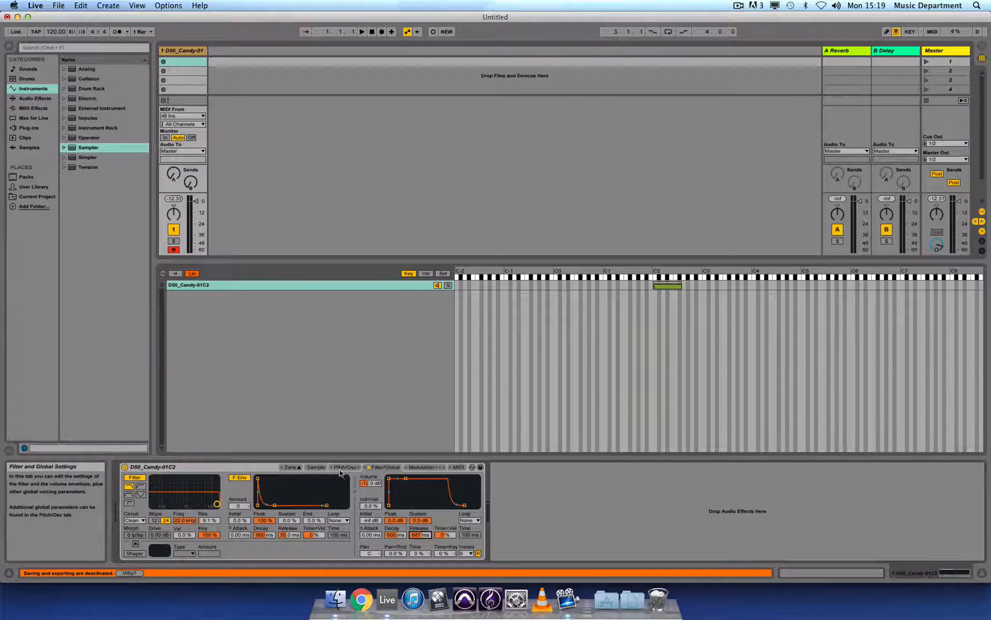
click(316, 467)
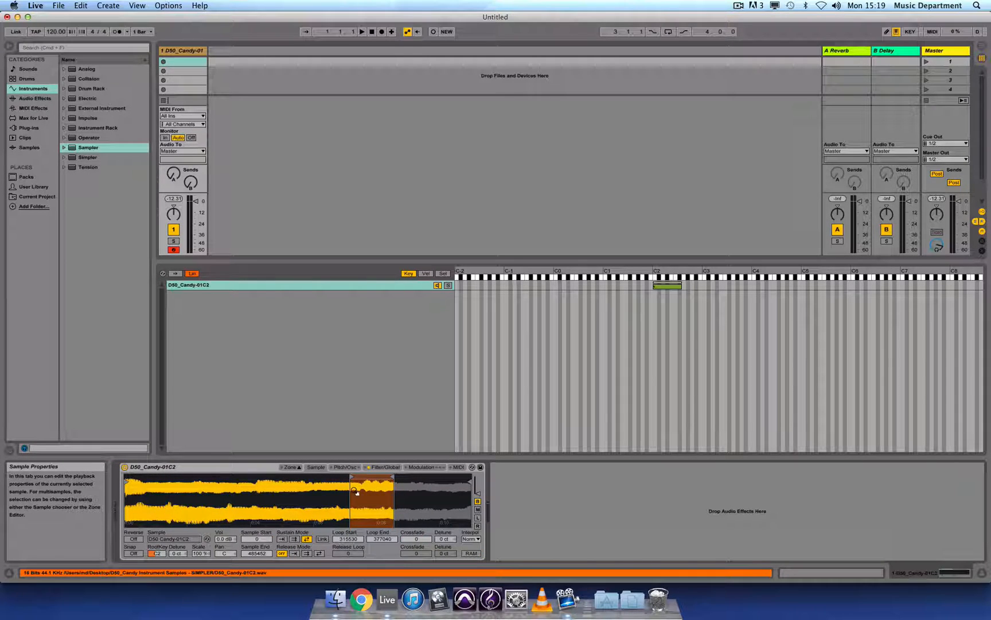